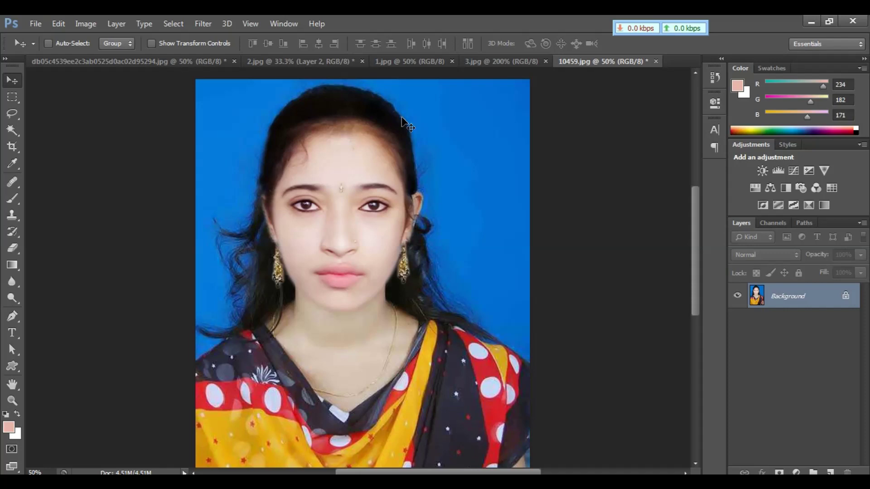
# - Choose the Lasso tool and bring up the 3.jpg costume template collage
pyautogui.press('l')
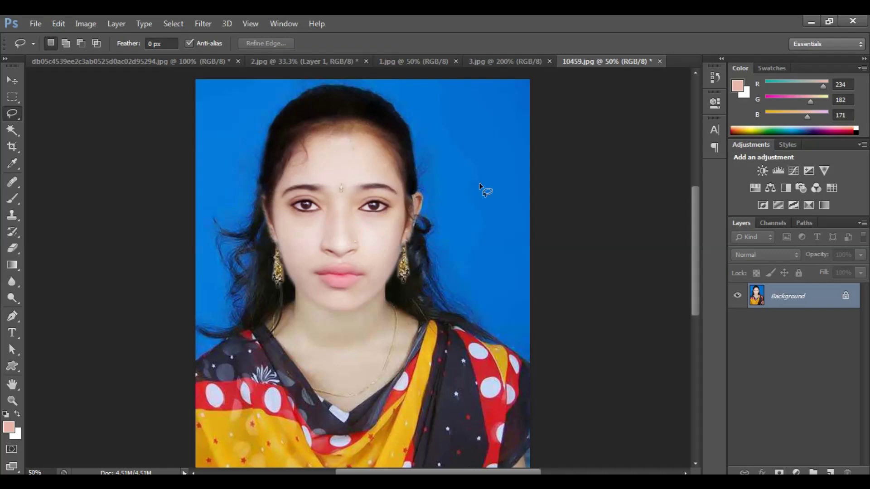
pyautogui.click(521, 62)
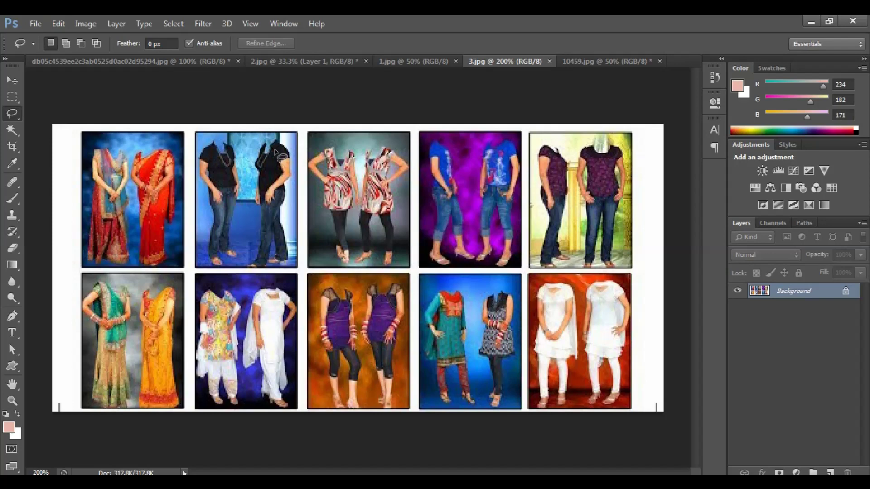
# - Shift the saree figure in 2.jpg slightly down-left, then bring up the bride photo
pyautogui.click(418, 61)
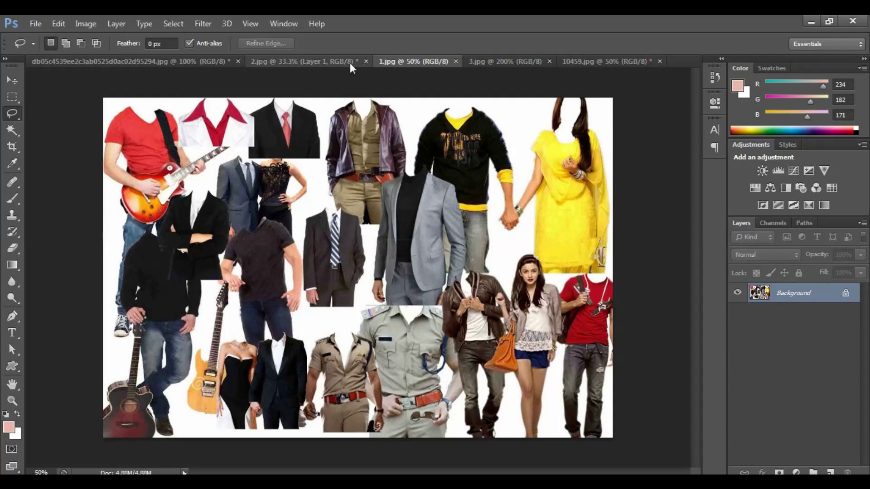
pyautogui.click(333, 60)
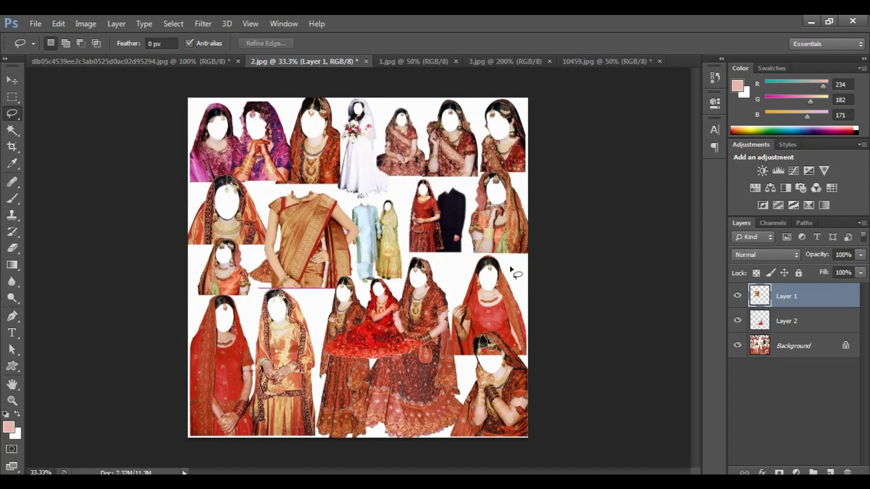
pyautogui.press('v')
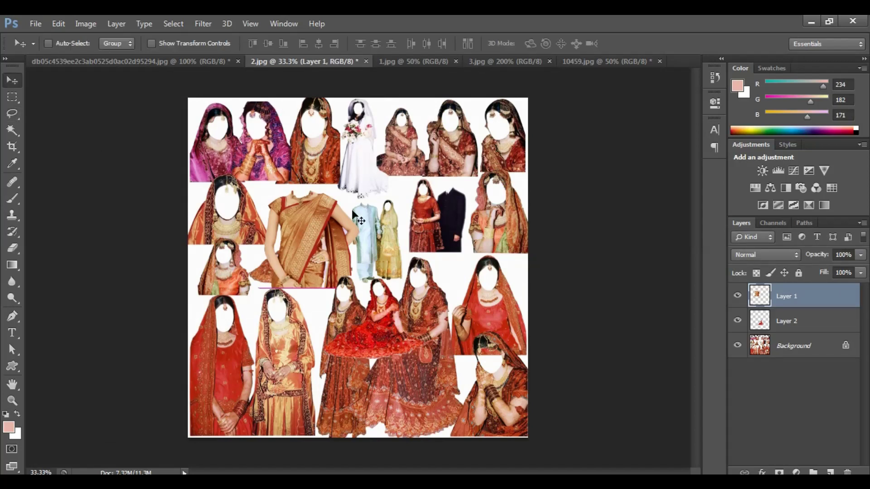
pyautogui.moveTo(368, 212)
pyautogui.mouseDown()
pyautogui.moveTo(362, 218)
pyautogui.moveTo(345, 211)
pyautogui.mouseUp()
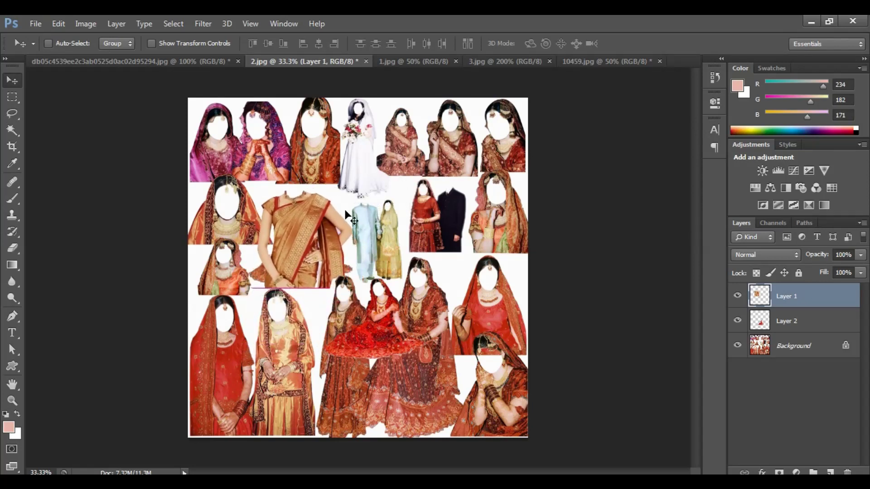
pyautogui.click(206, 63)
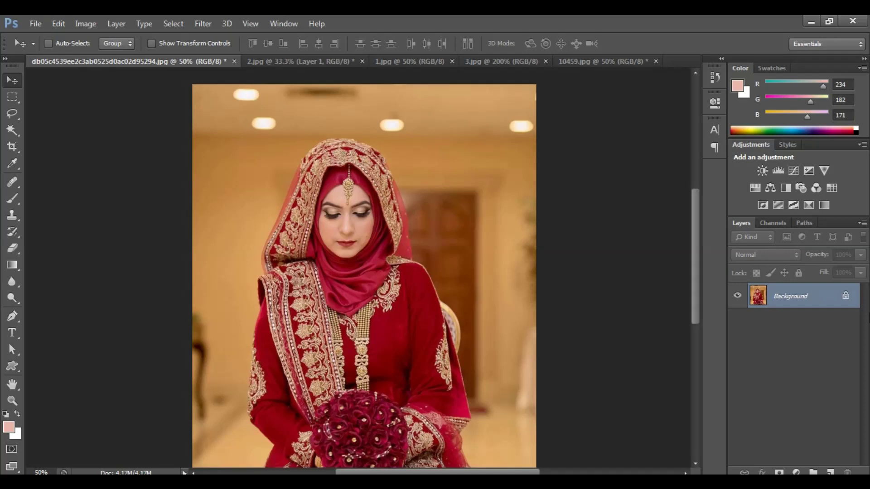
pyautogui.hotkey('ctrl', '+')
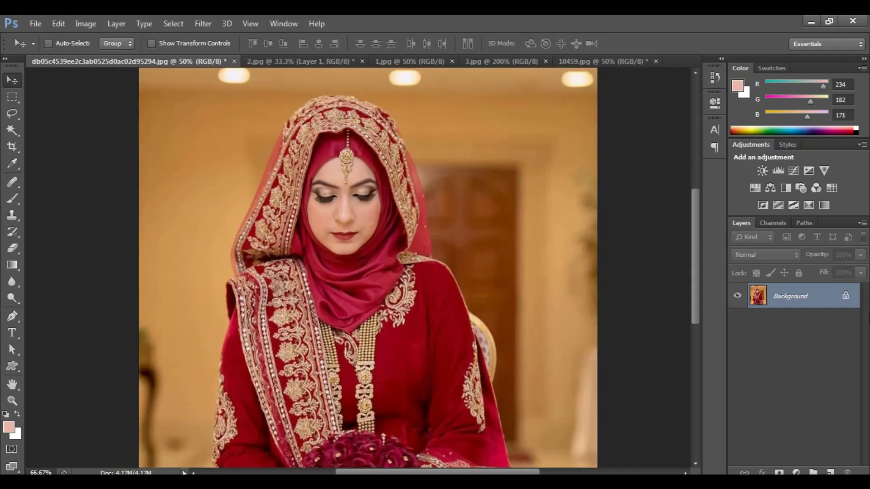
pyautogui.click(609, 59)
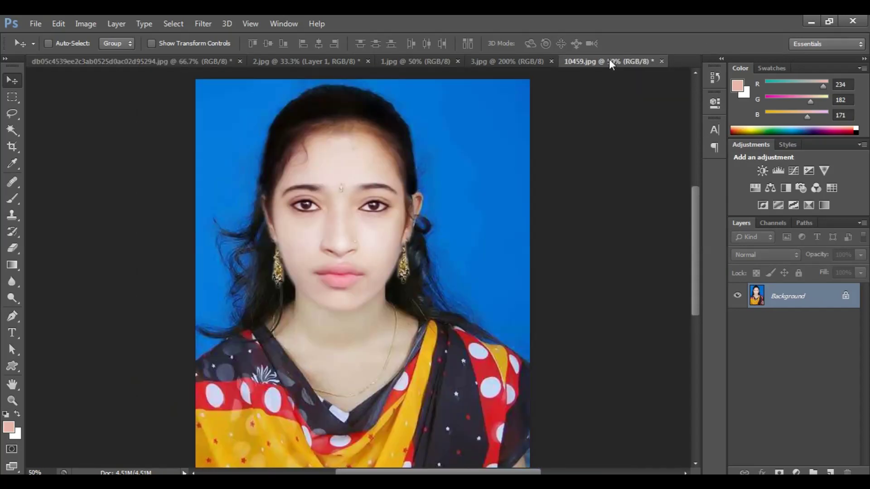
pyautogui.click(190, 60)
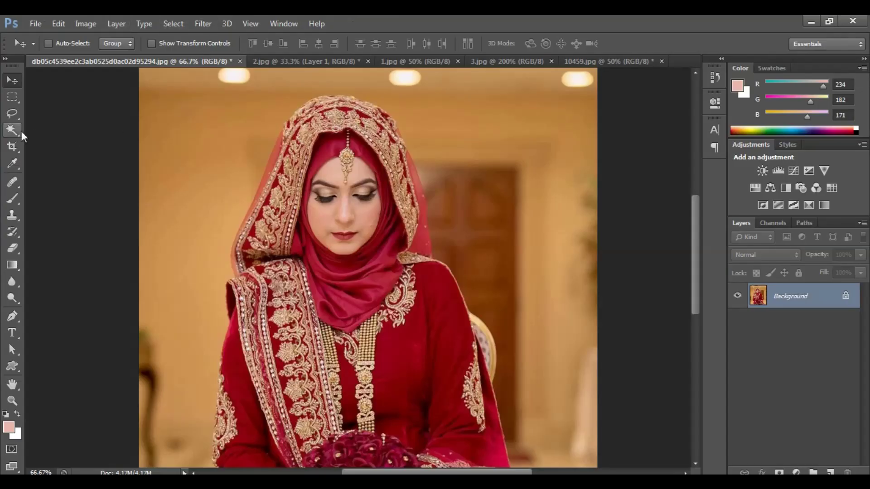
# - Select the bride's nose and surrounding face skin with the Magic Wand
pyautogui.click(12, 130)
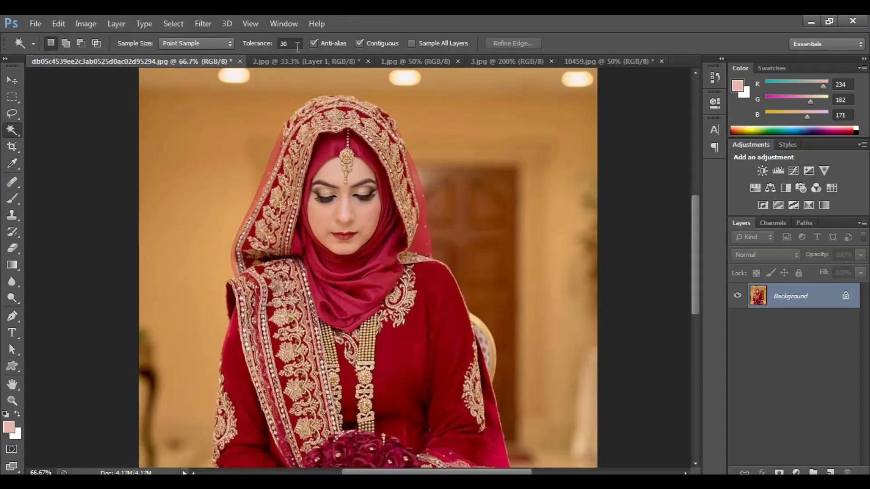
pyautogui.hotkey('ctrl', '+')
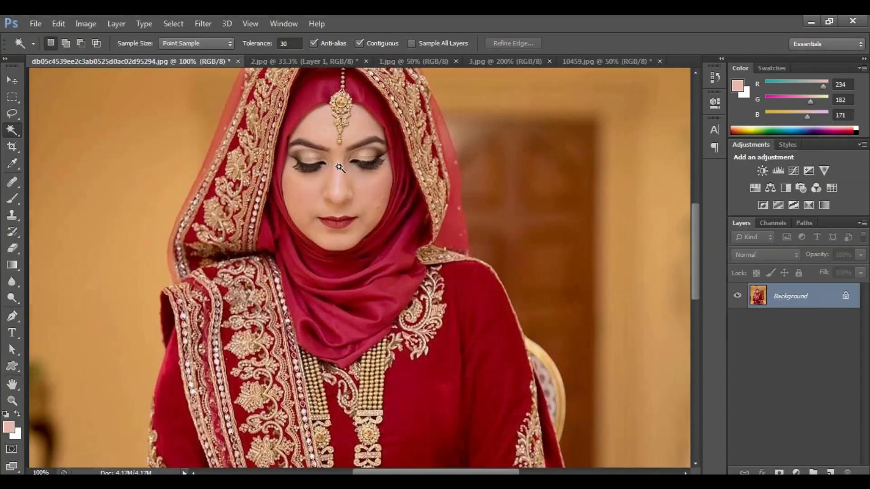
pyautogui.click(337, 175)
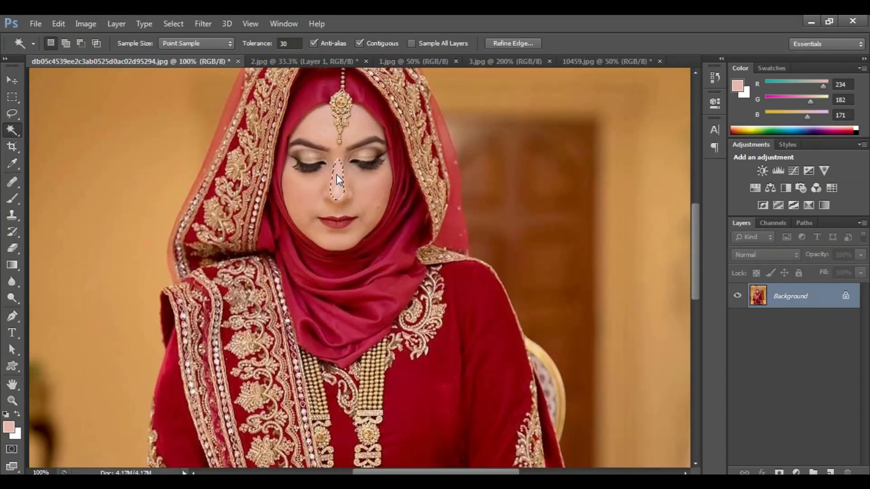
pyautogui.press('shift')
pyautogui.keyDown('shift'); pyautogui.click(326, 182); pyautogui.keyUp('shift')
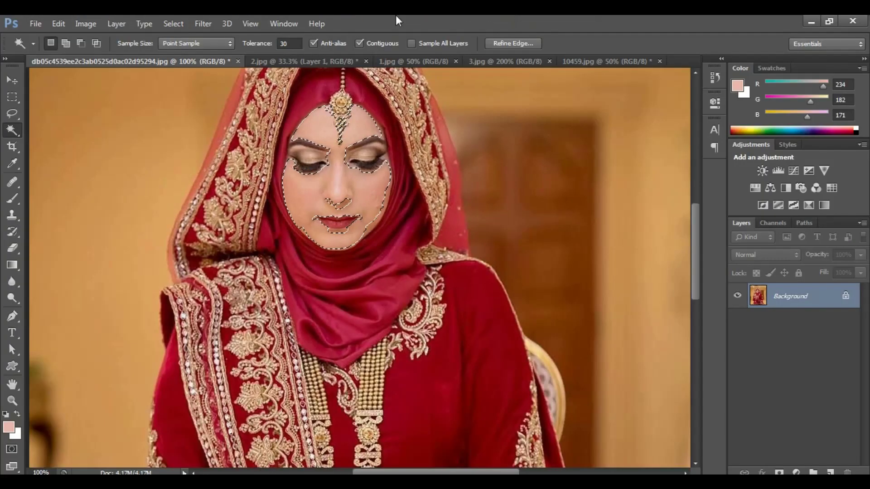
# - At Tolerance 60, add nose, lip, eye, forehead, jaw and cheek areas to the selection
pyautogui.doubleClick(283, 43)
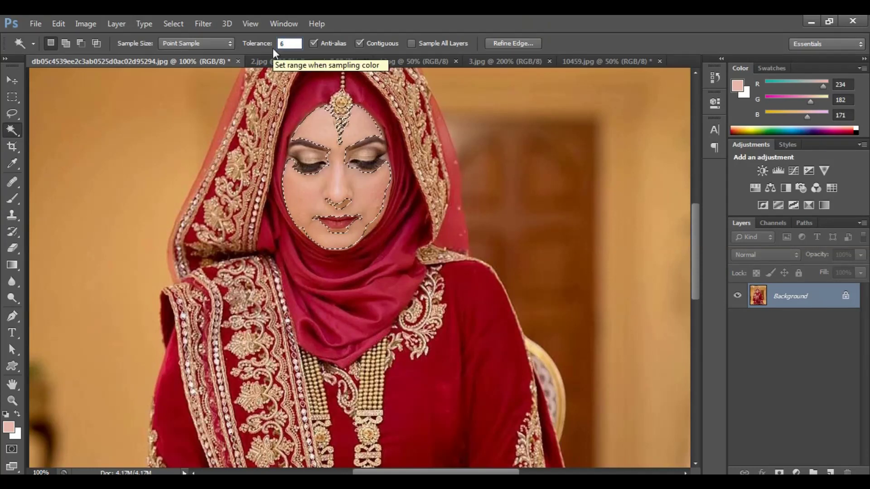
pyautogui.write('60')
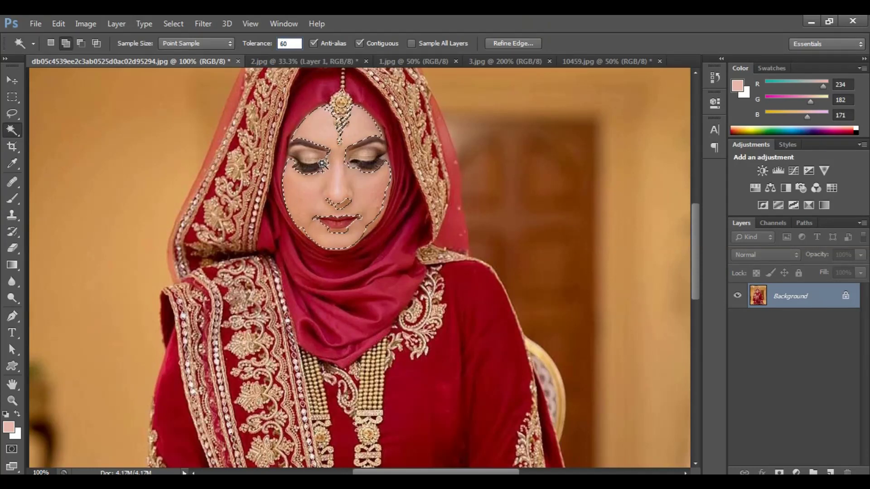
pyautogui.keyDown('shift'); pyautogui.click(322, 164); pyautogui.keyUp('shift')
pyautogui.click(319, 158)
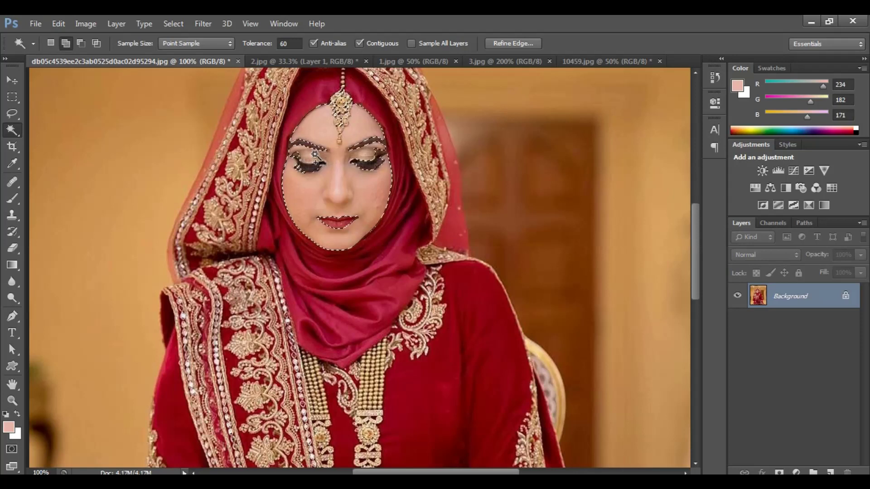
pyautogui.click(374, 158)
pyautogui.click(375, 158)
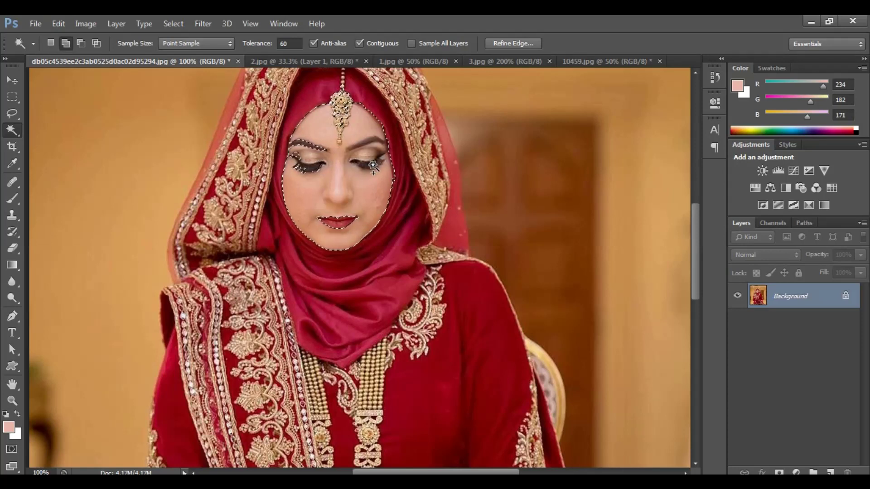
pyautogui.click(306, 164)
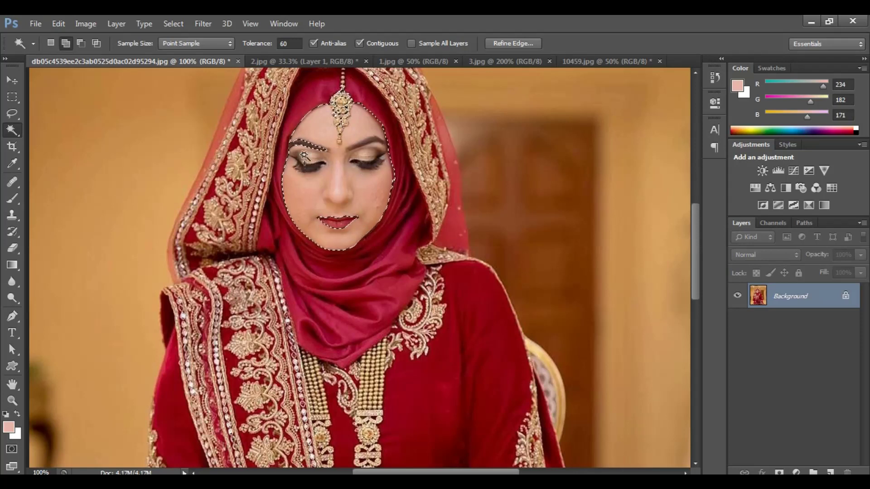
pyautogui.click(310, 146)
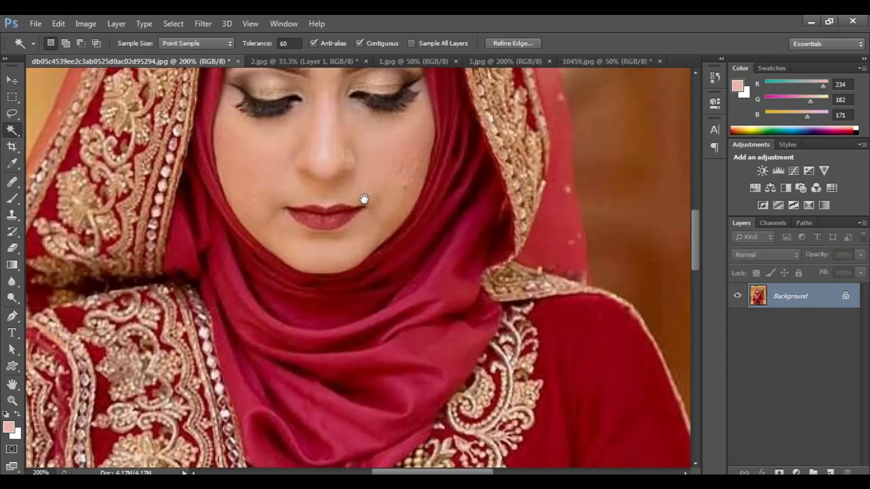
pyautogui.moveTo(363, 199); pyautogui.dragTo(365, 249)
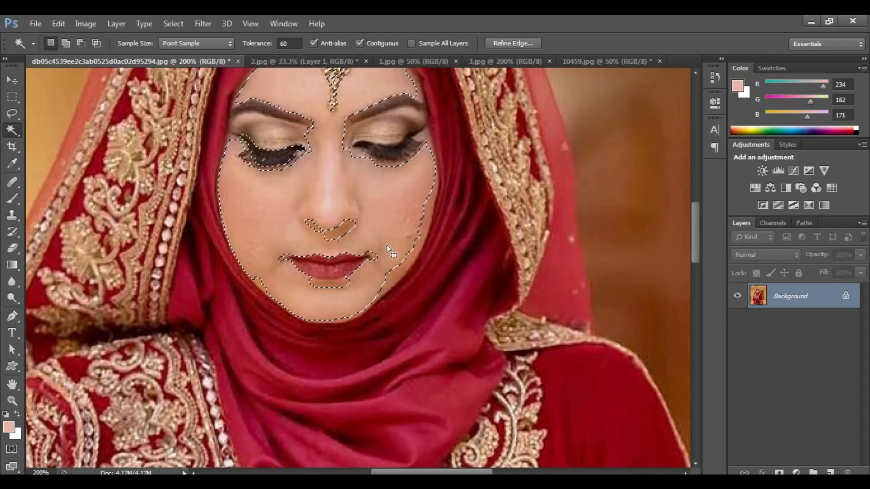
pyautogui.keyDown('shift'); pyautogui.click(398, 265); pyautogui.keyUp('shift')
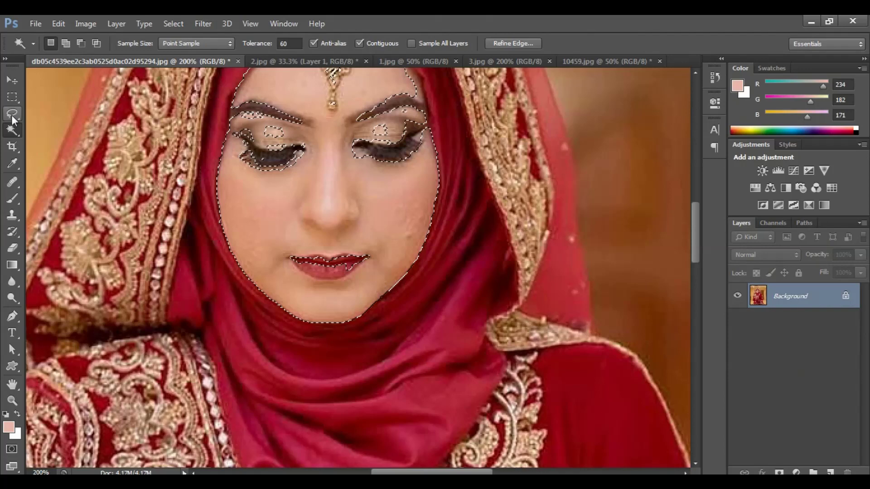
# - Lasso the left eye, right eye and lip areas into the face selection
pyautogui.click(12, 115)
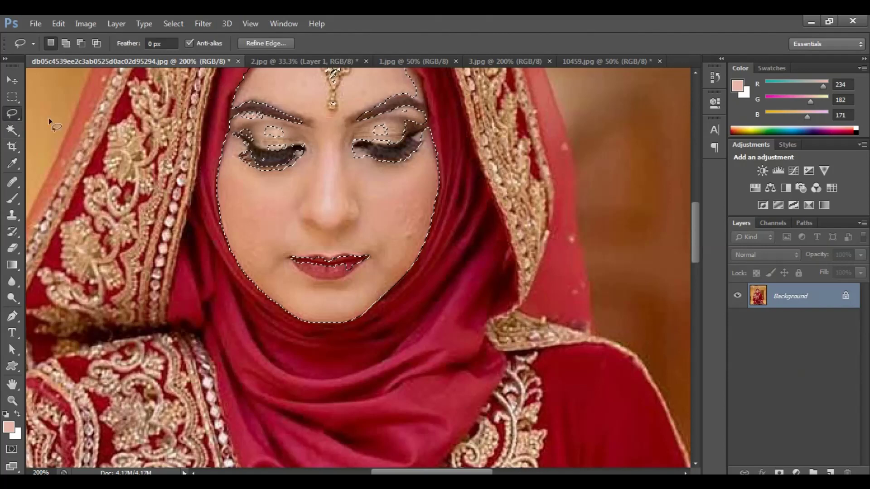
pyautogui.hotkey('ctrl', '+')
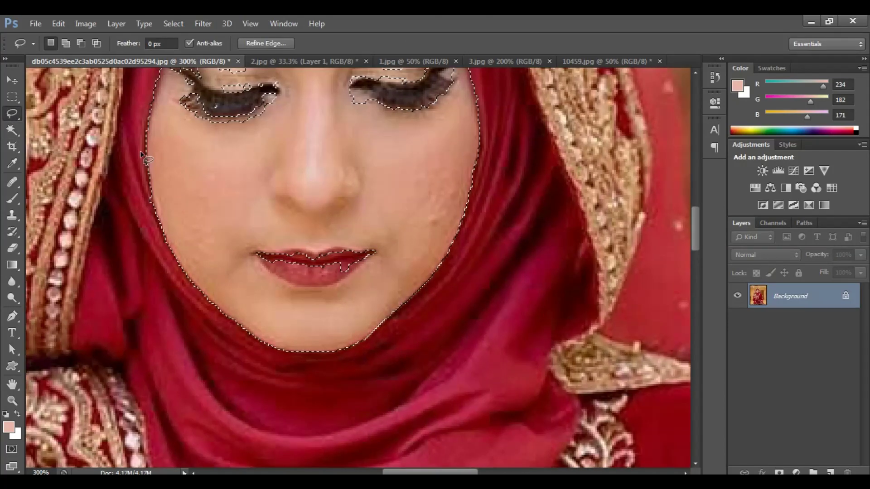
pyautogui.moveTo(151, 178); pyautogui.dragTo(194, 243)
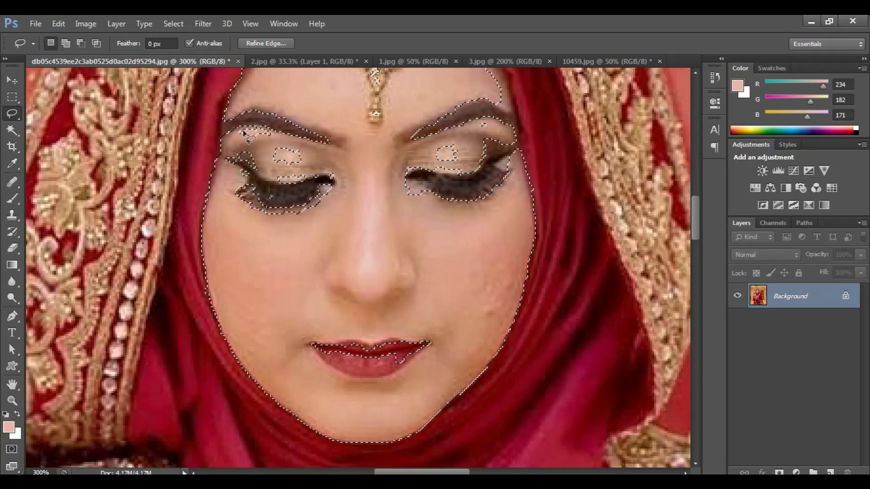
pyautogui.press('shift')
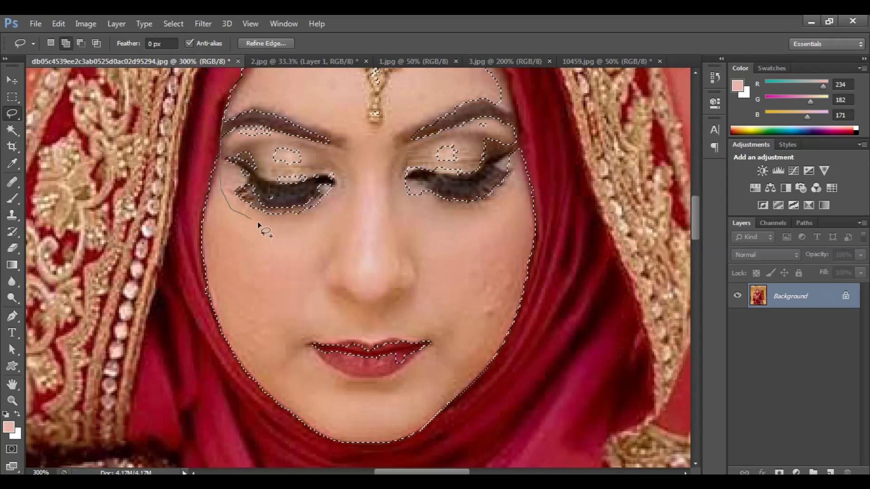
pyautogui.moveTo(284, 229); pyautogui.dragTo(343, 127)
pyautogui.moveTo(232, 108); pyautogui.dragTo(226, 119)
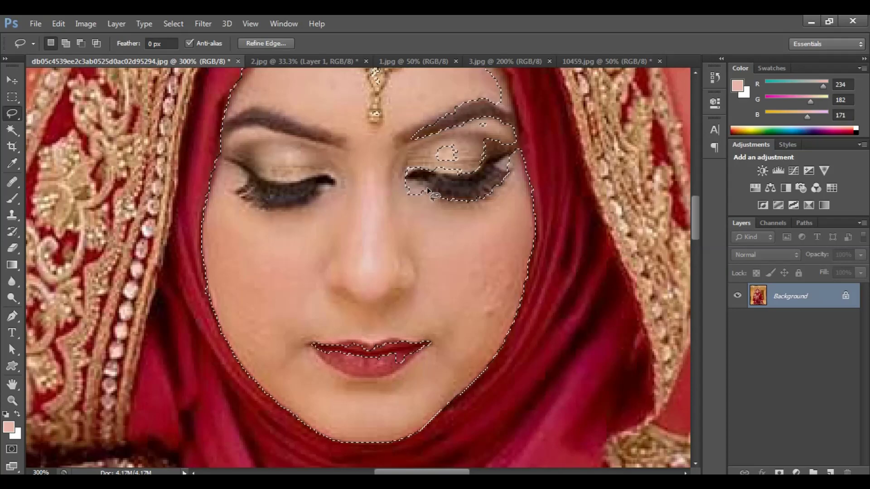
pyautogui.moveTo(473, 196); pyautogui.dragTo(455, 224)
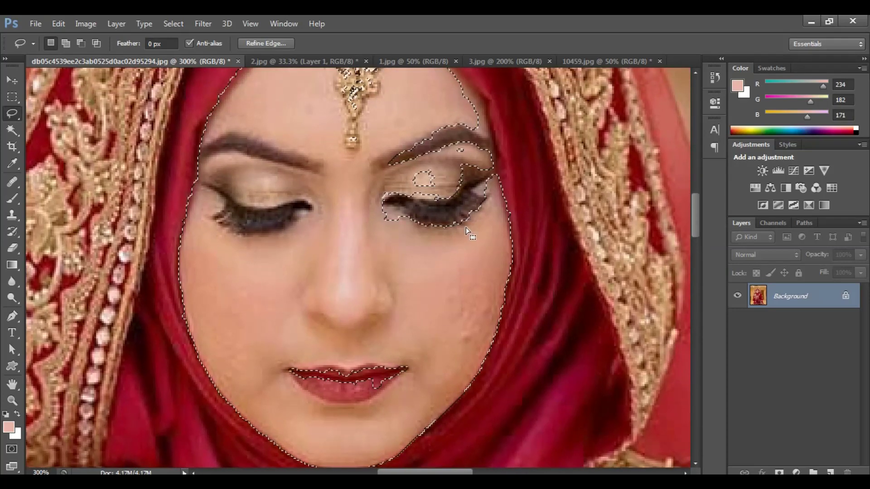
pyautogui.moveTo(498, 176); pyautogui.dragTo(418, 115)
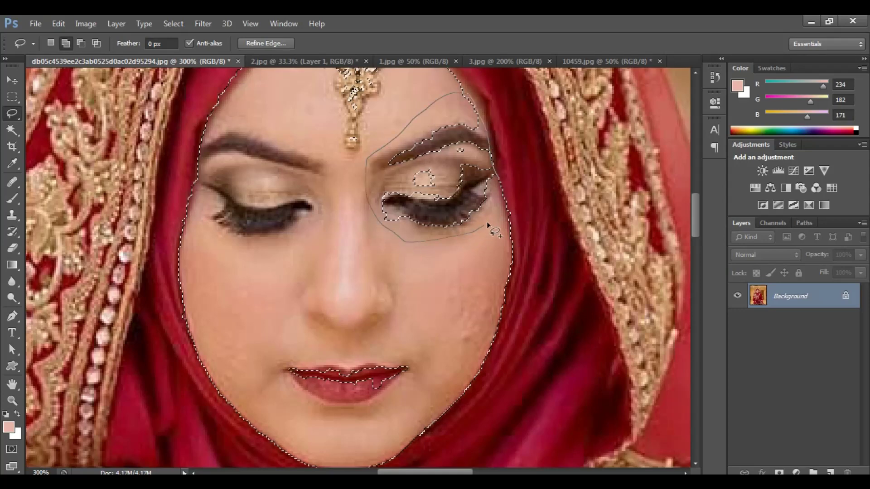
pyautogui.moveTo(488, 223); pyautogui.dragTo(488, 224)
pyautogui.scroll(-3, 490, 220)
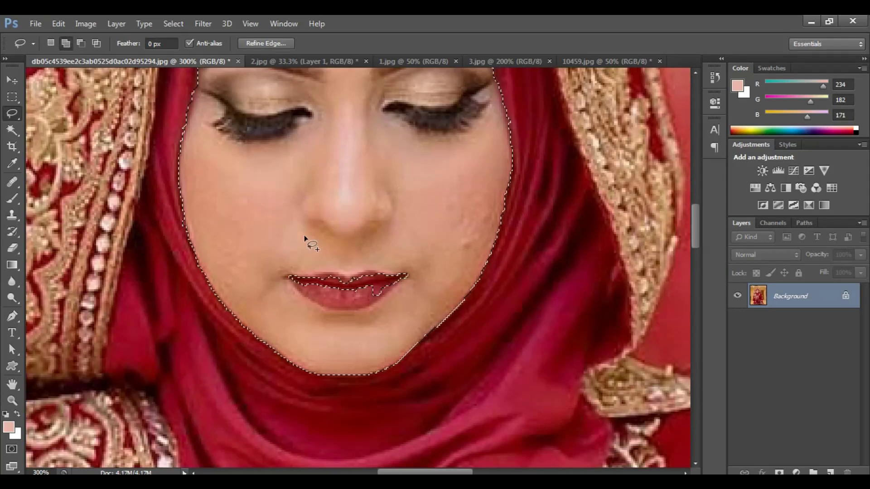
pyautogui.moveTo(304, 237); pyautogui.dragTo(341, 303)
pyautogui.scroll(8, 378, 230)
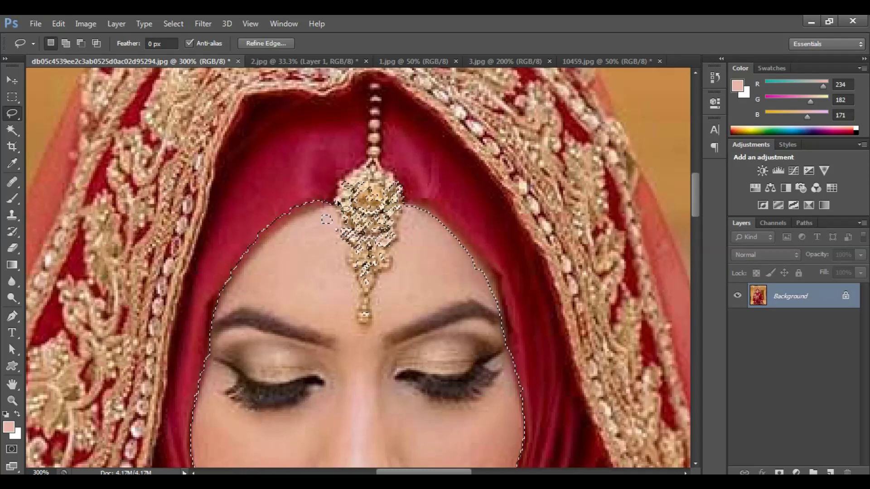
# - Subtract the forehead pendant from the face selection
pyautogui.press('alt')
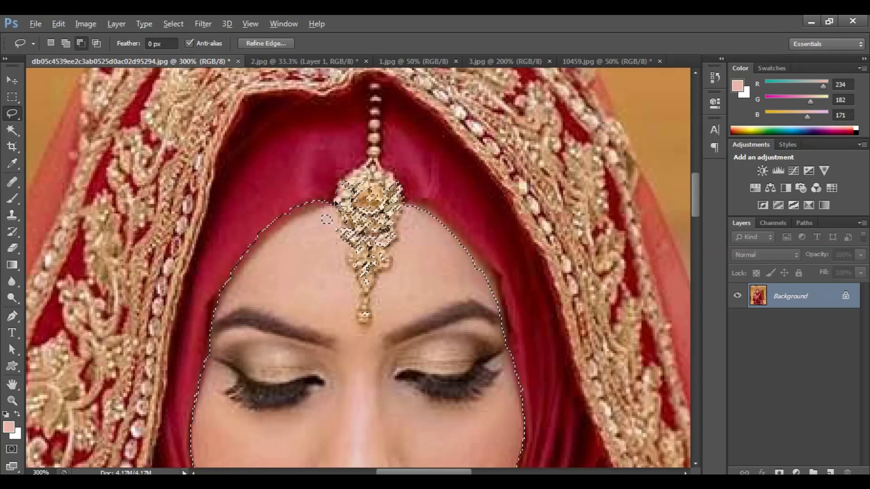
pyautogui.moveTo(335, 203)
pyautogui.mouseDown()
pyautogui.moveTo(340, 231)
pyautogui.moveTo(360, 254)
pyautogui.moveTo(351, 269)
pyautogui.mouseUp()
pyautogui.moveTo(365, 322)
pyautogui.mouseDown()
pyautogui.moveTo(389, 262)
pyautogui.moveTo(398, 200)
pyautogui.moveTo(391, 175)
pyautogui.moveTo(347, 181)
pyautogui.mouseUp()
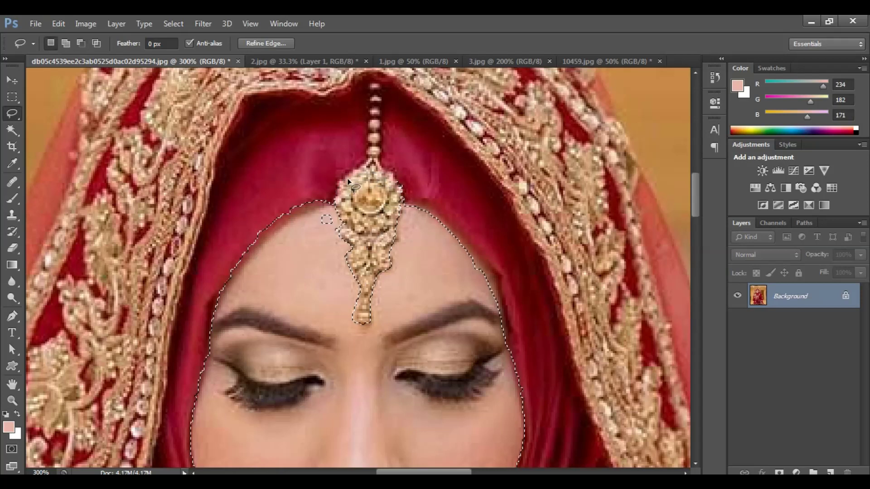
pyautogui.hotkey('ctrl', '-')
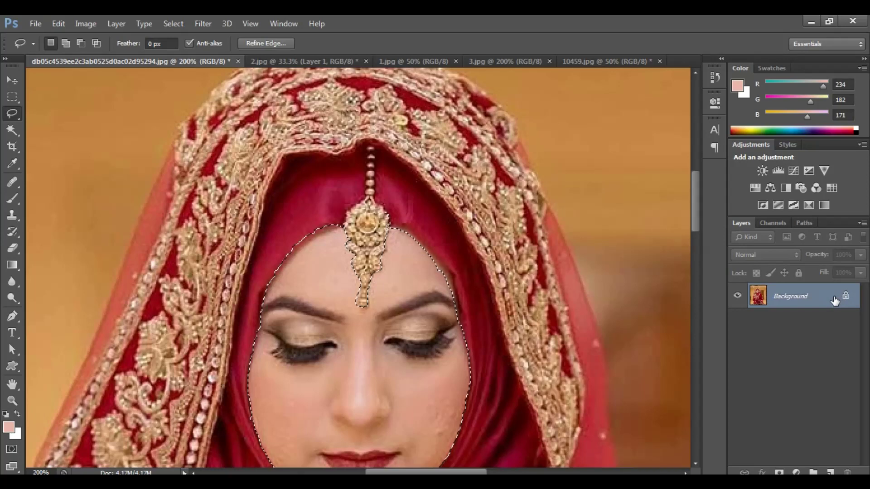
# - Convert the Background to Layer 0, delete the selected face to transparency, and deselect
pyautogui.doubleClick(836, 297)
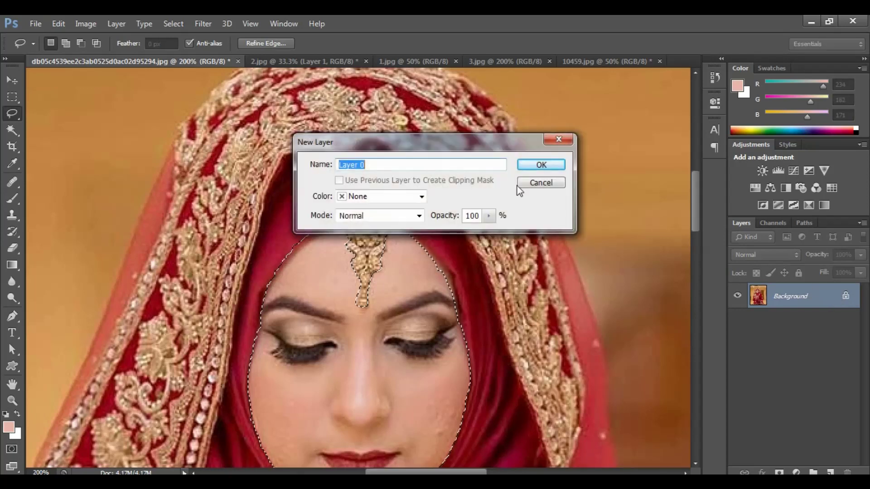
pyautogui.click(534, 166)
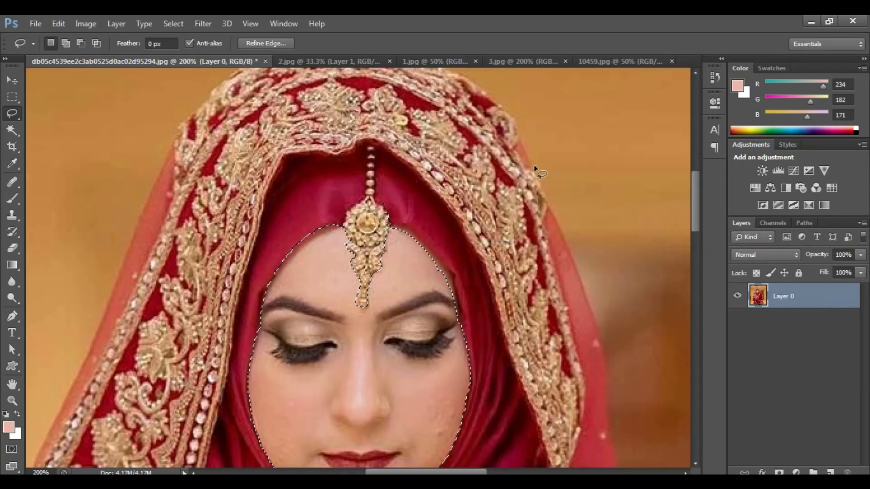
pyautogui.press('Delete')
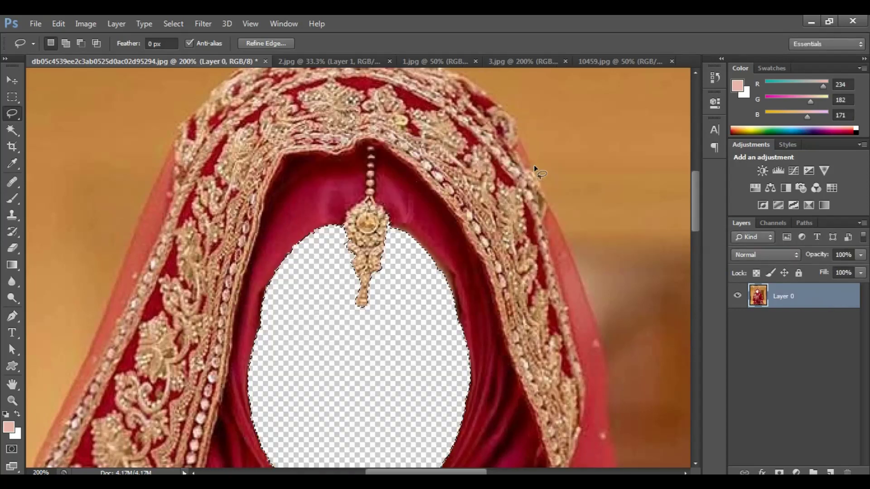
pyautogui.hotkey('ctrl', '-')
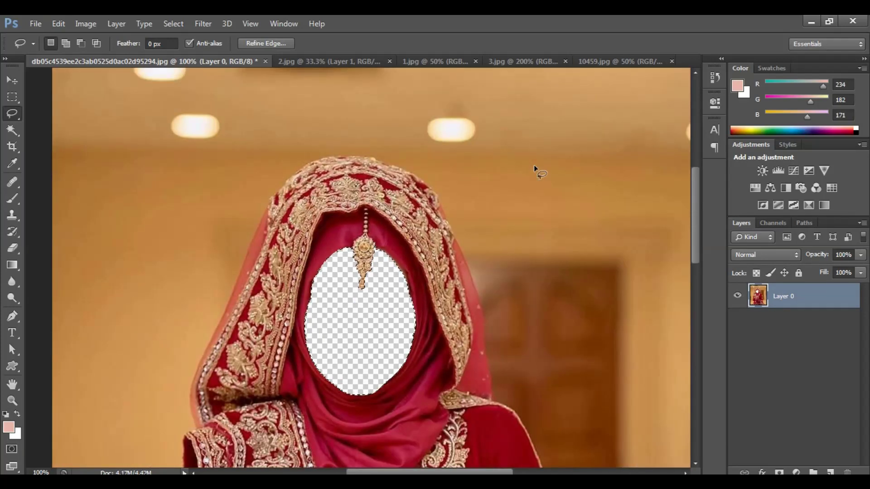
pyautogui.hotkey('ctrl', 'd')
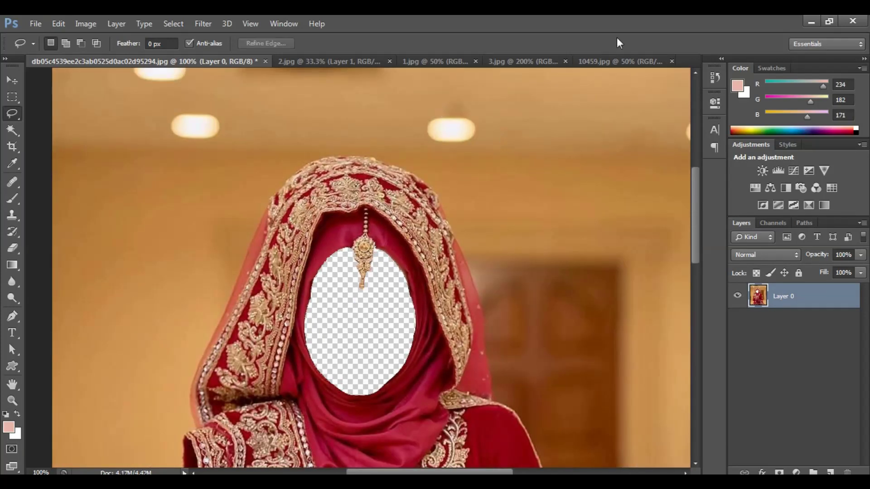
pyautogui.click(615, 59)
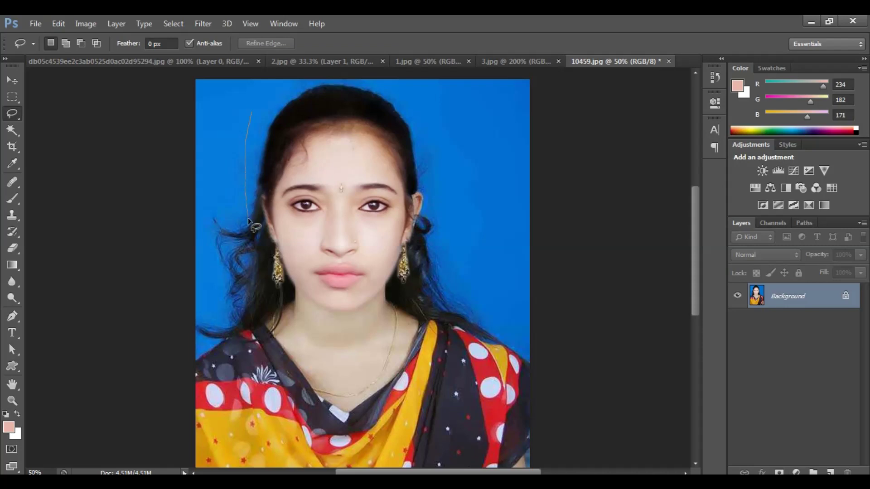
# - Lasso the girl's head in 10459.jpg, copy it to a new layer, and drag it into the bride photo
pyautogui.moveTo(248, 219)
pyautogui.mouseDown()
pyautogui.moveTo(277, 297)
pyautogui.moveTo(336, 321)
pyautogui.moveTo(442, 270)
pyautogui.moveTo(452, 162)
pyautogui.mouseUp()
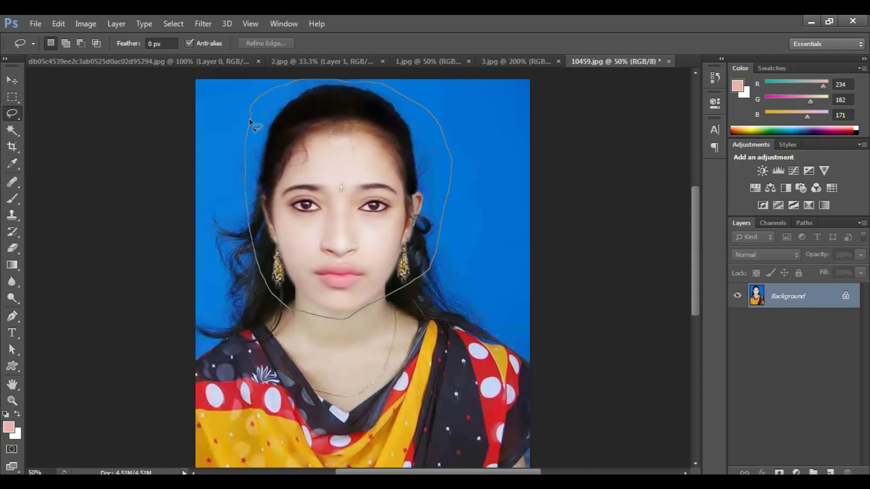
pyautogui.moveTo(249, 119); pyautogui.dragTo(250, 115)
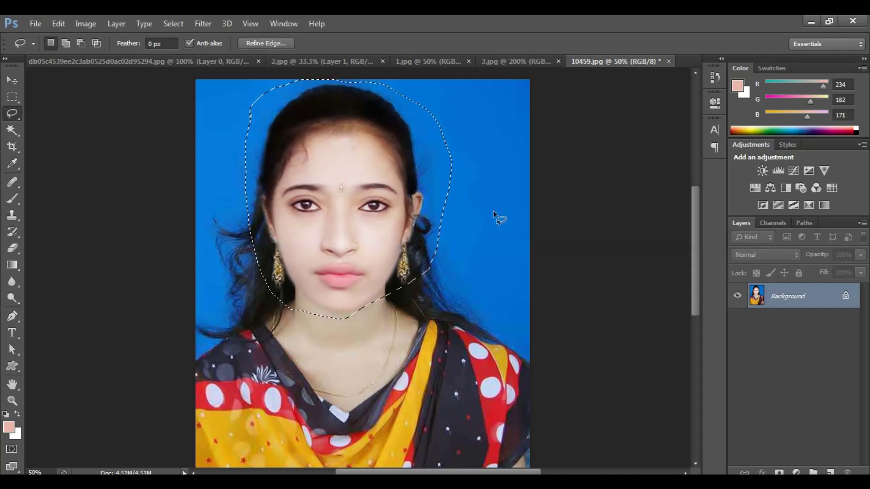
pyautogui.hotkey('ctrl', 'j')
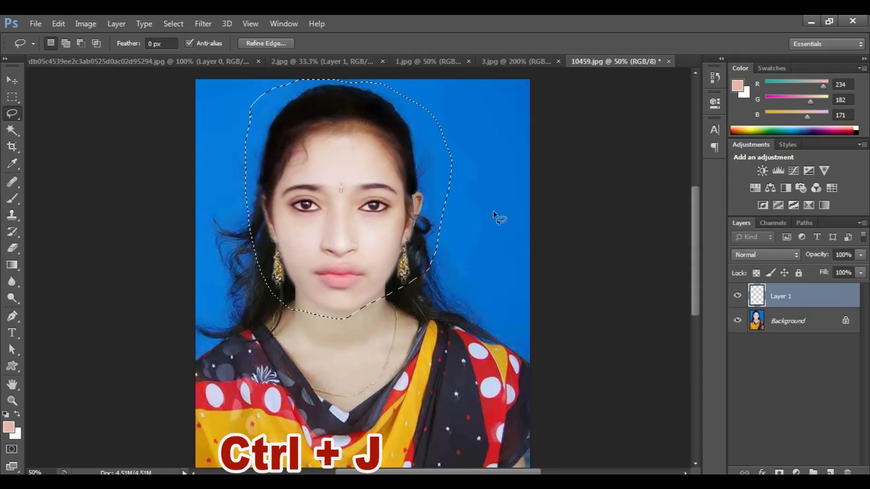
pyautogui.press('v')
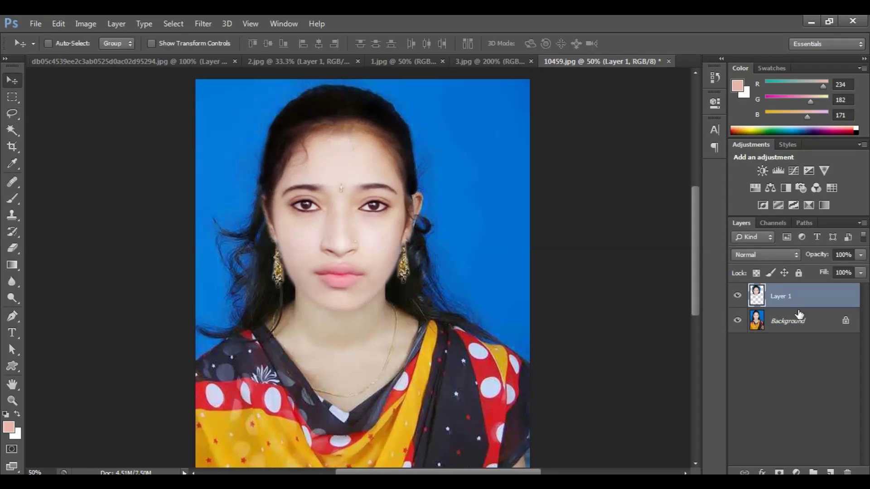
pyautogui.moveTo(384, 179)
pyautogui.mouseDown()
pyautogui.moveTo(409, 218)
pyautogui.moveTo(337, 191)
pyautogui.mouseUp()
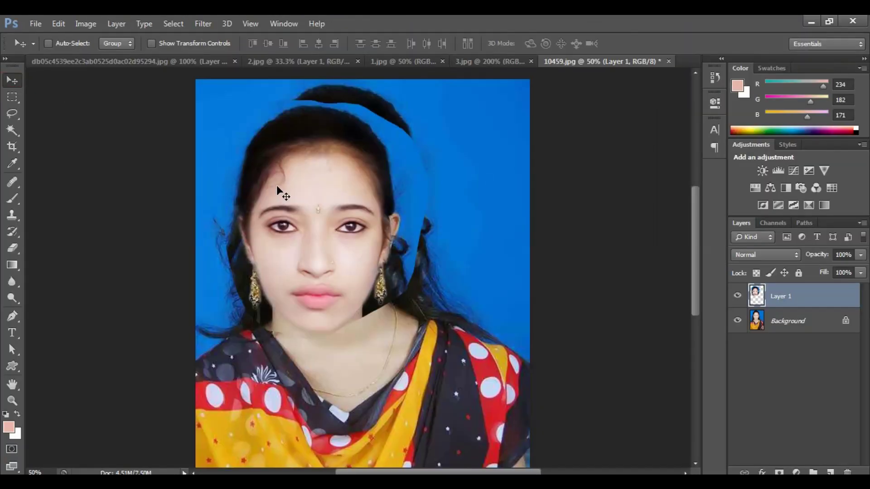
# - Drag the girl's head layer up-left over the bride's head
pyautogui.moveTo(276, 185)
pyautogui.mouseDown()
pyautogui.moveTo(132, 67)
pyautogui.moveTo(287, 222)
pyautogui.mouseUp()
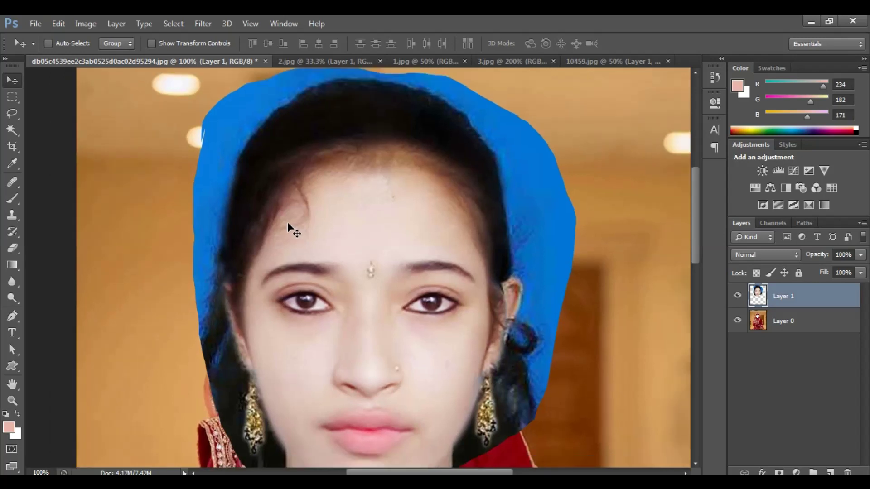
pyautogui.hotkey('ctrl', '-')
pyautogui.hotkey('ctrl', '-')
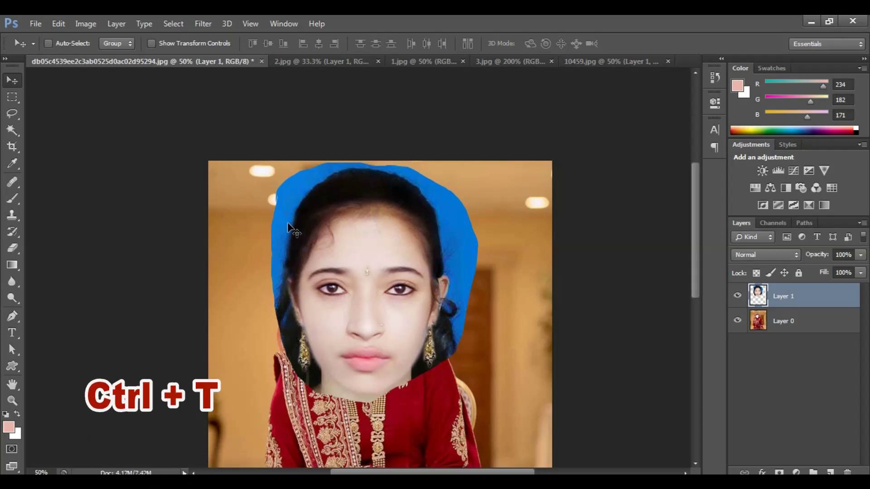
pyautogui.hotkey('ctrl', 't')
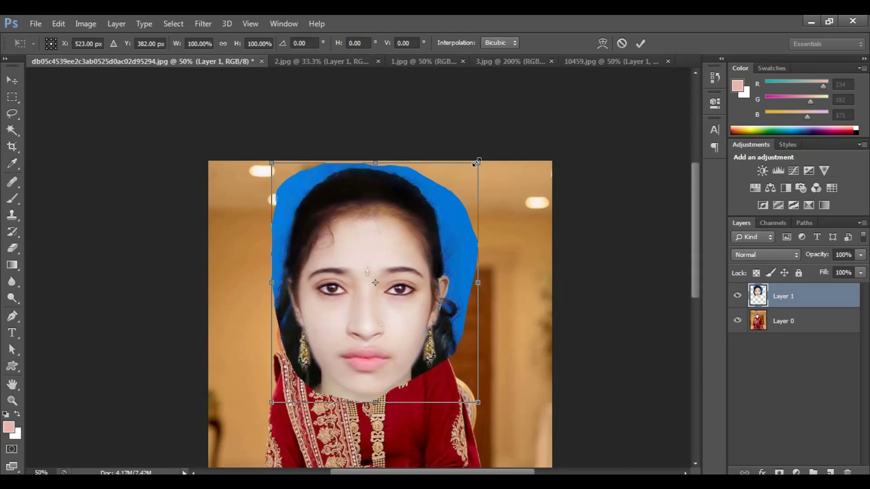
# - Scale the girl's head down to about 56% and move it onto the bride's face
pyautogui.moveTo(477, 162); pyautogui.dragTo(439, 204)
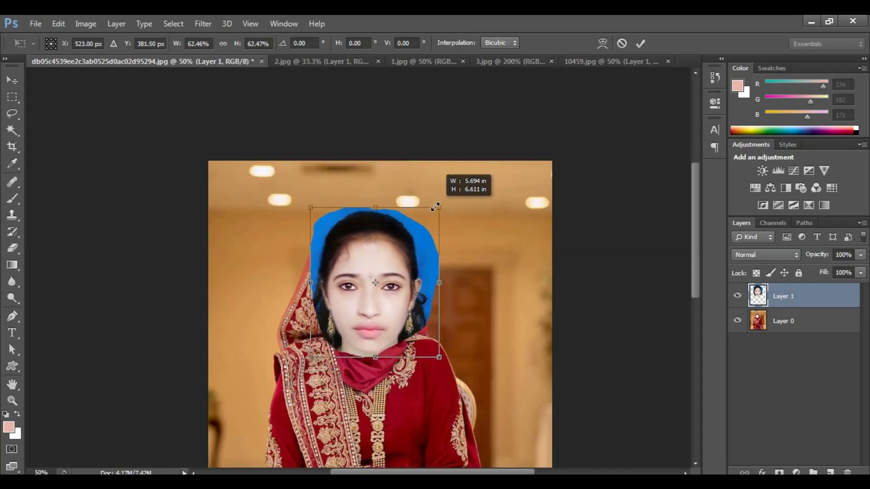
pyautogui.moveTo(439, 203); pyautogui.dragTo(428, 213)
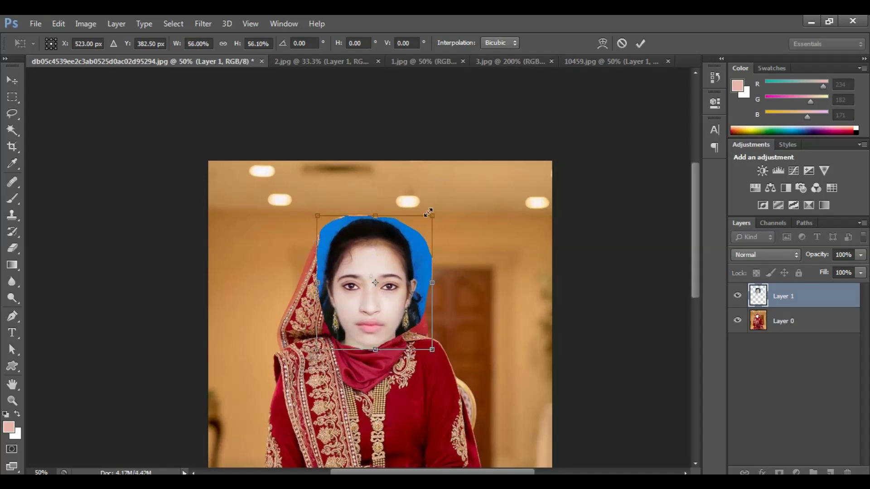
pyautogui.press('Return')
pyautogui.moveTo(389, 246); pyautogui.dragTo(377, 244)
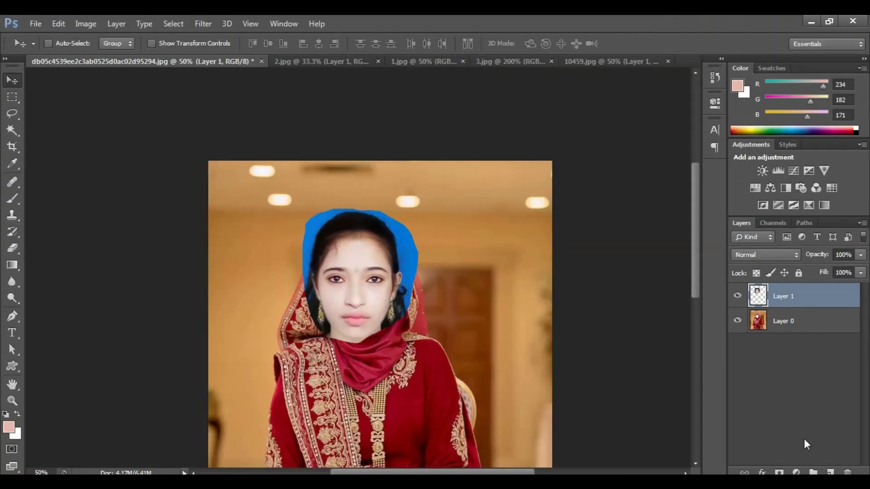
# - Move Layer 0 above Layer 1 and shift the face layer right to line up with the opening
pyautogui.moveTo(787, 325); pyautogui.dragTo(784, 297)
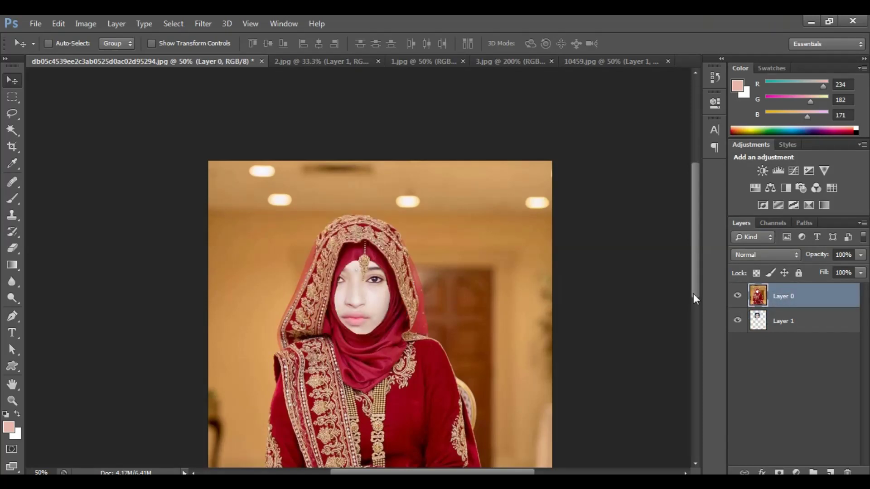
pyautogui.hotkey('ctrl', '+')
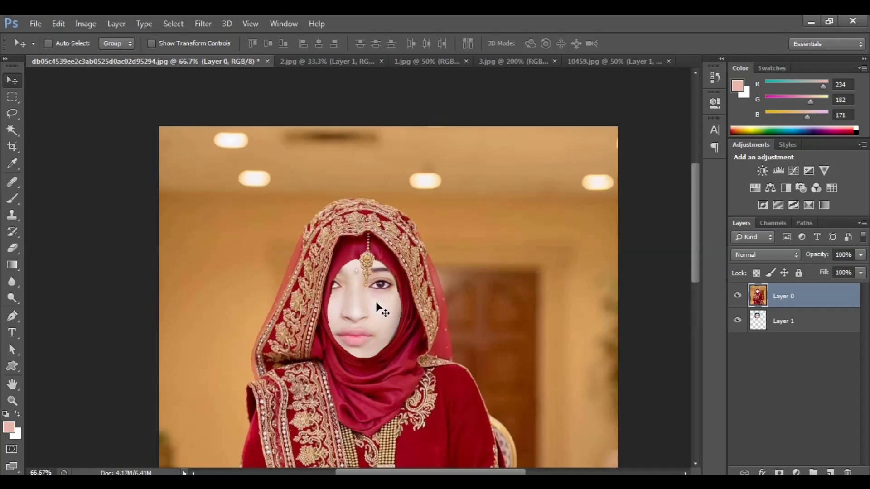
pyautogui.click(779, 320)
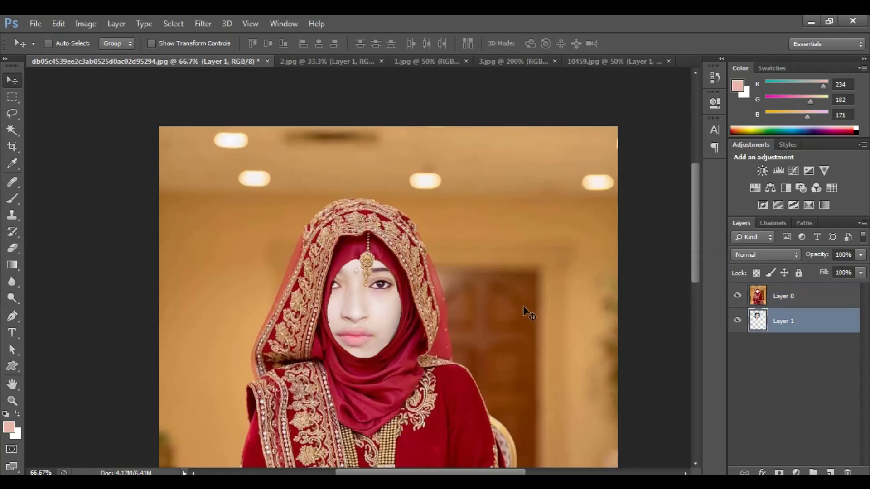
pyautogui.moveTo(397, 312); pyautogui.dragTo(406, 312)
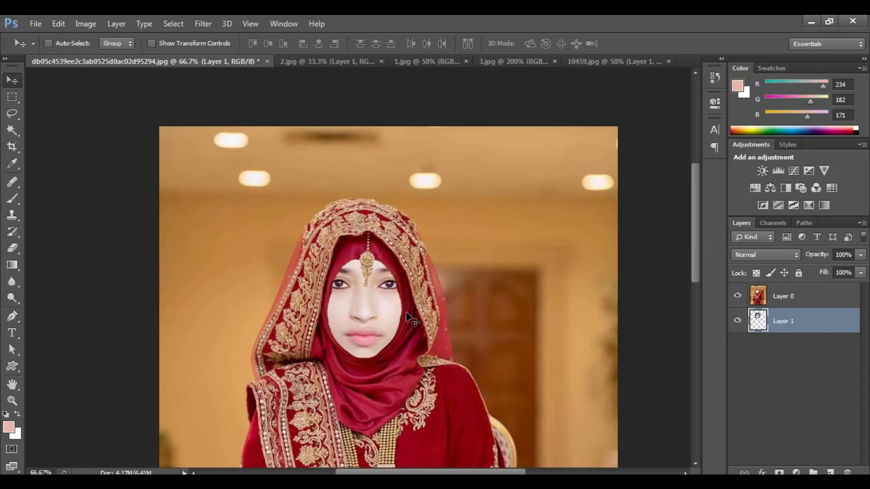
pyautogui.hotkey('ctrl', 't')
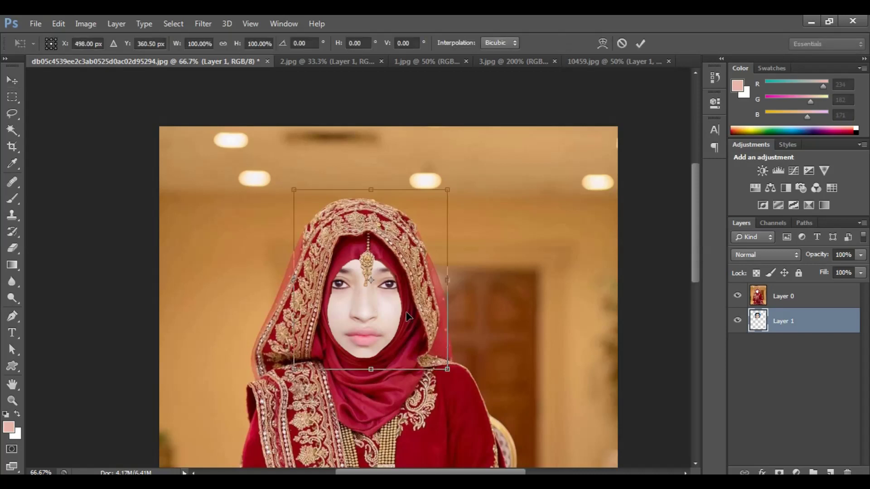
# - Shrink the face to about 82% and nudge it down with the arrow keys into the opening
pyautogui.hotkey('ctrl', '+')
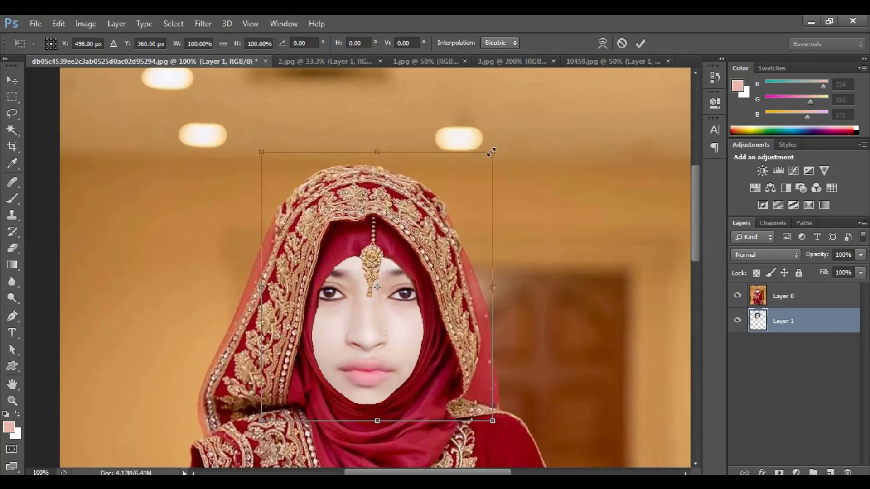
pyautogui.moveTo(492, 153); pyautogui.dragTo(478, 171)
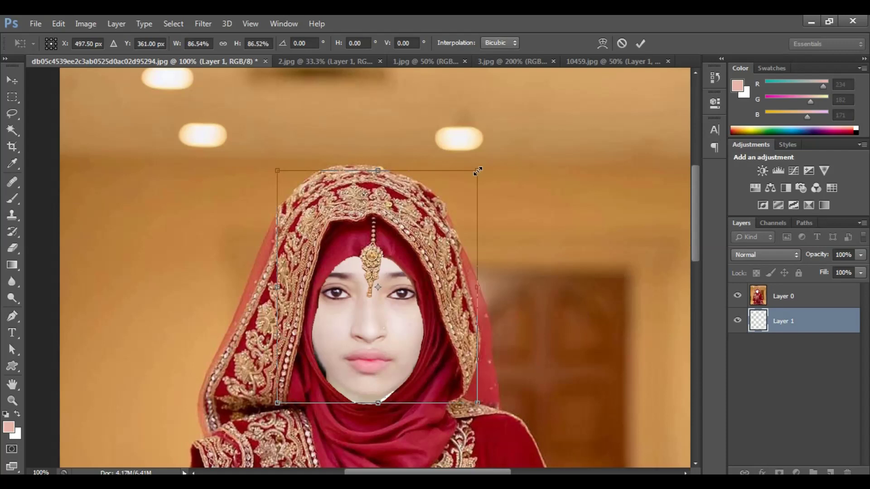
pyautogui.press('Left')
pyautogui.press('Left')
pyautogui.press('Left')
pyautogui.press('Down')
pyautogui.press('Down')
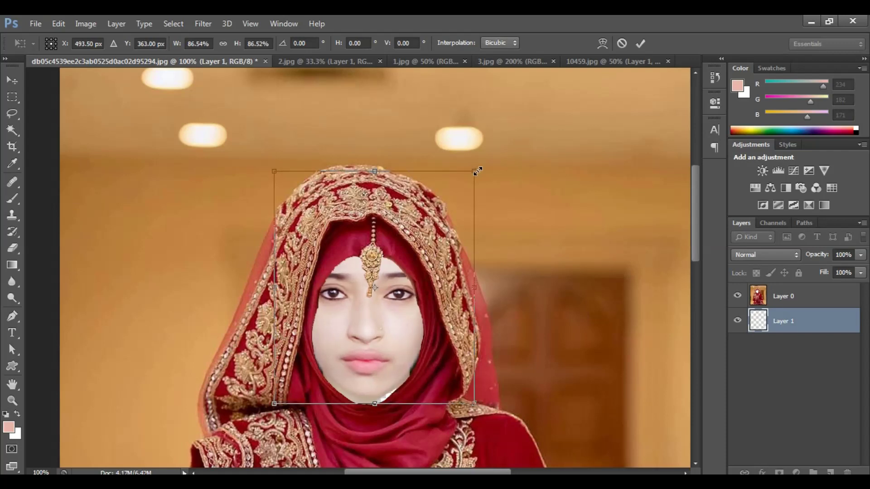
pyautogui.press('Down')
pyautogui.press('Down')
pyautogui.press('Down')
pyautogui.press('Down')
pyautogui.press('Right')
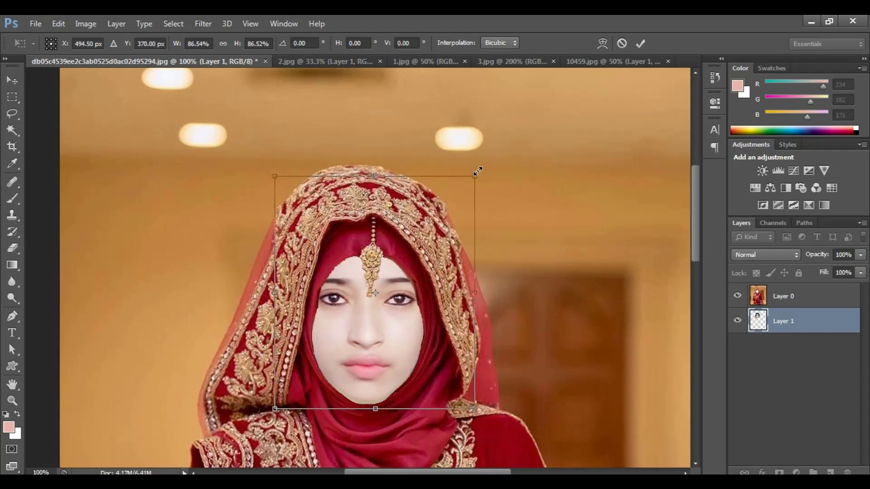
pyautogui.moveTo(477, 171); pyautogui.dragTo(474, 179)
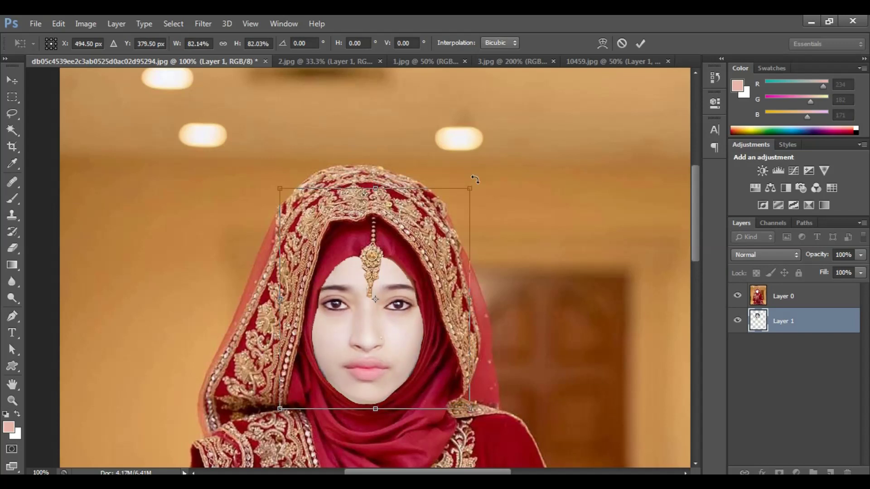
pyautogui.press('Return')
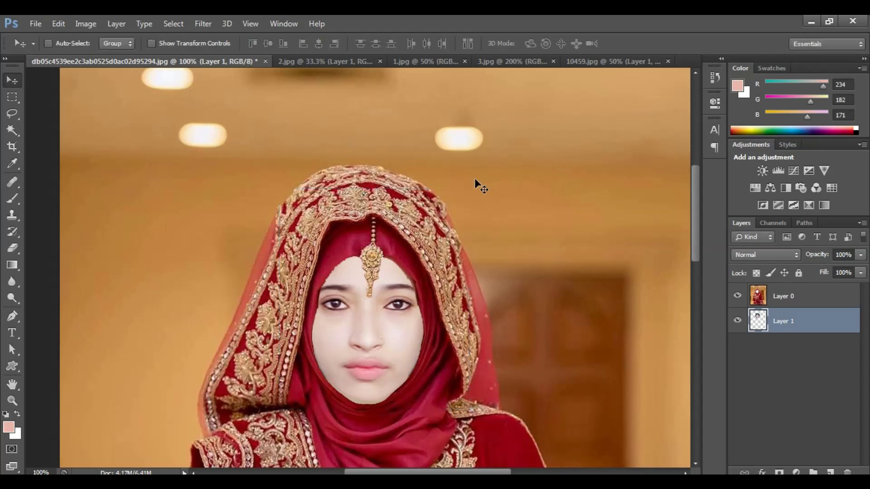
pyautogui.hotkey('ctrl', '-')
pyautogui.hotkey('ctrl', '-')
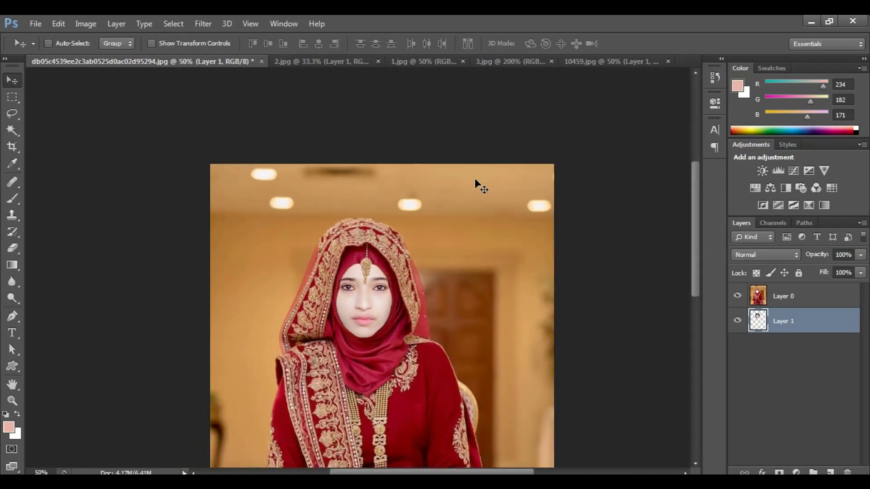
pyautogui.moveTo(368, 267); pyautogui.dragTo(374, 250)
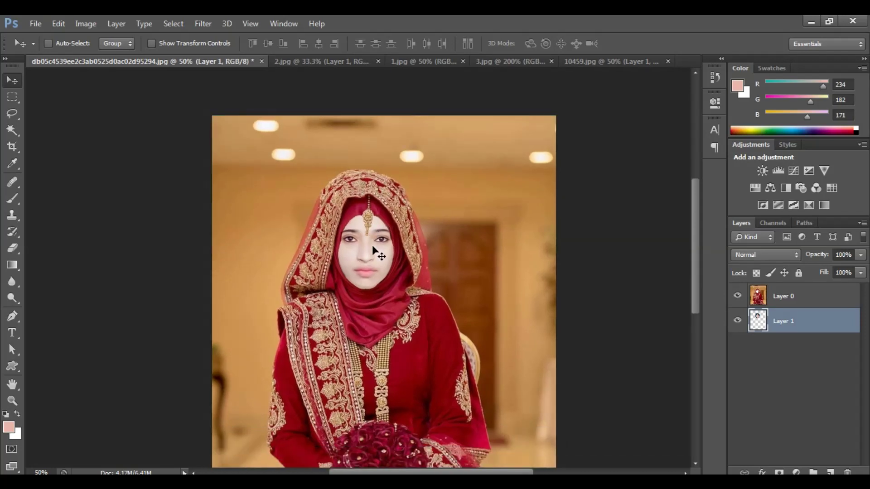
pyautogui.scroll(-3, 374, 250)
pyautogui.hotkey('ctrl', '+')
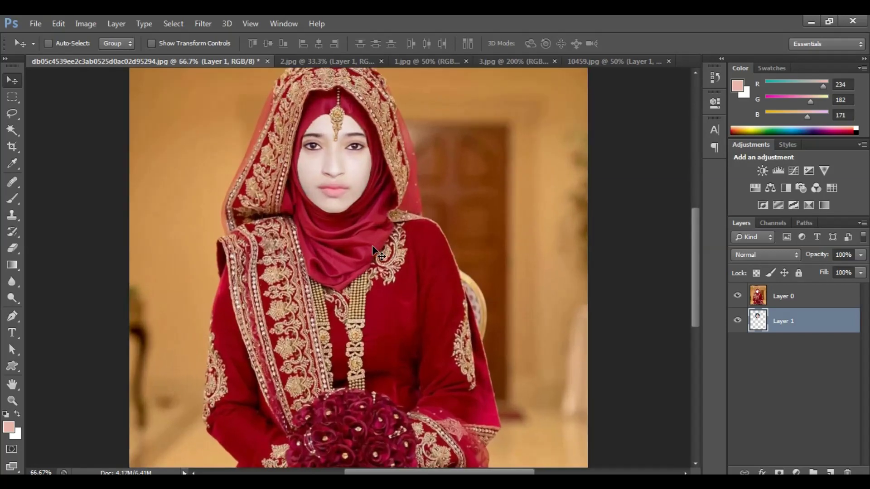